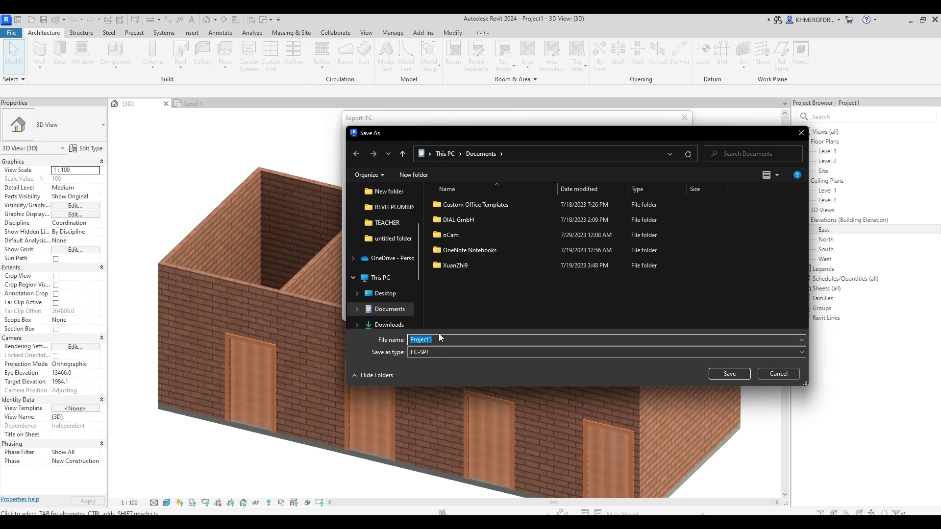
- Export the project as an IFC file named BATHROOM WC TO DIALUX EVO in the Documents folder
left_click(389, 310)
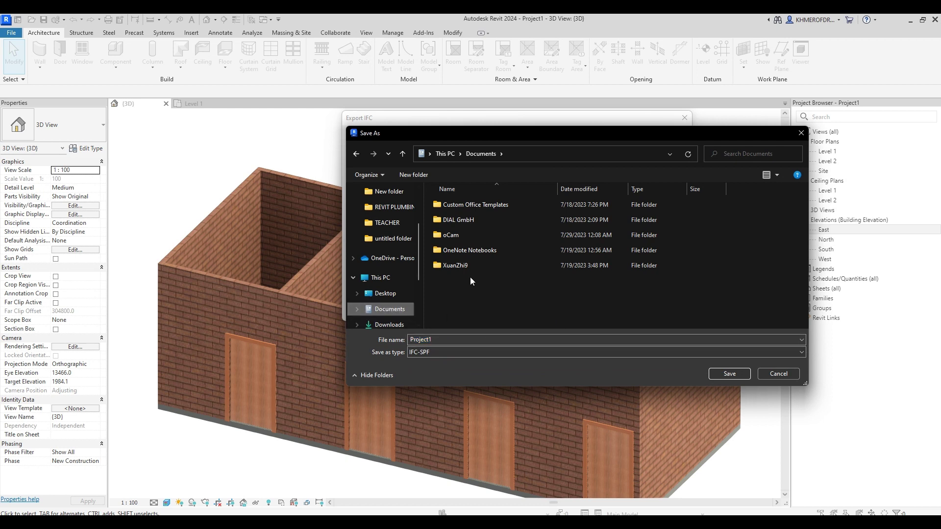
left_click(494, 339)
type("BA")
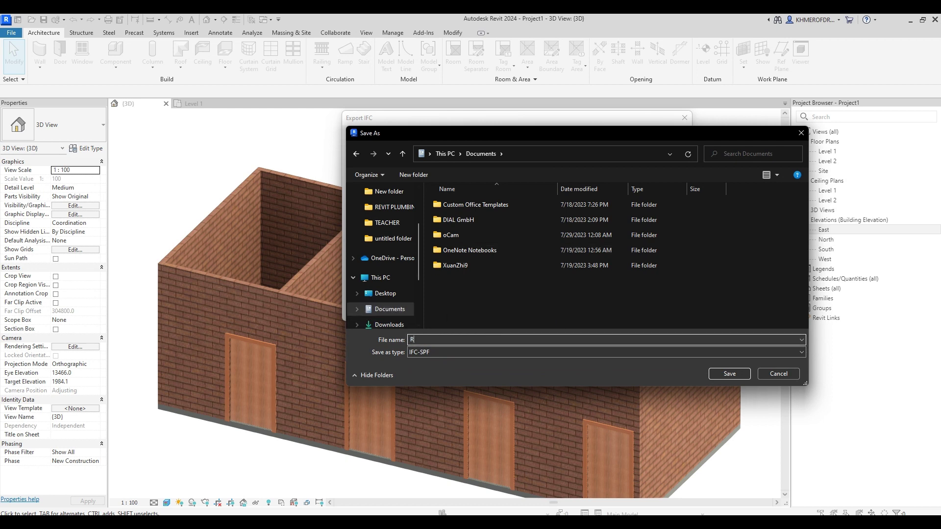
type("TH")
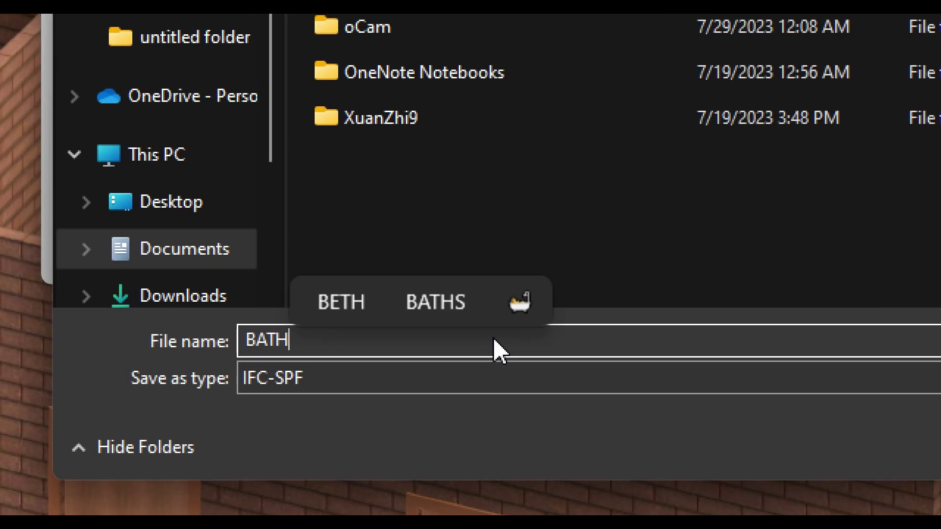
type("R")
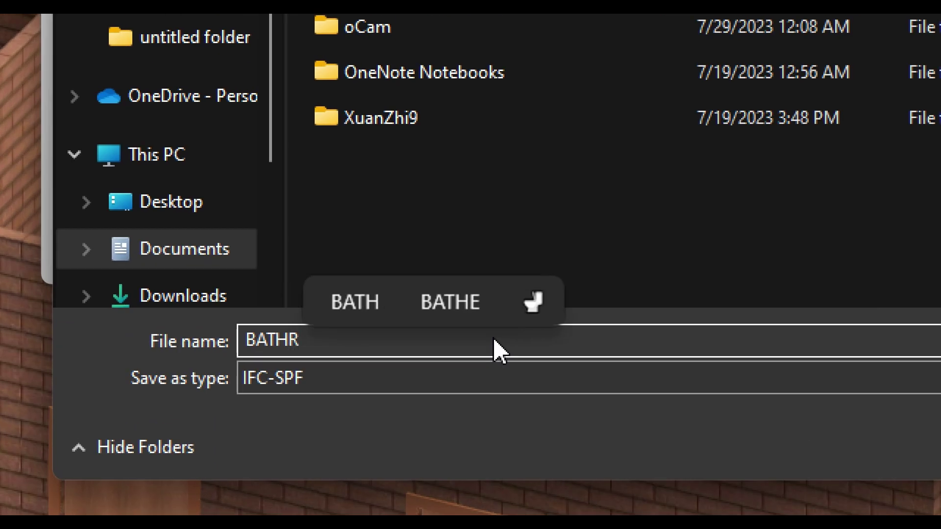
type("OOM ")
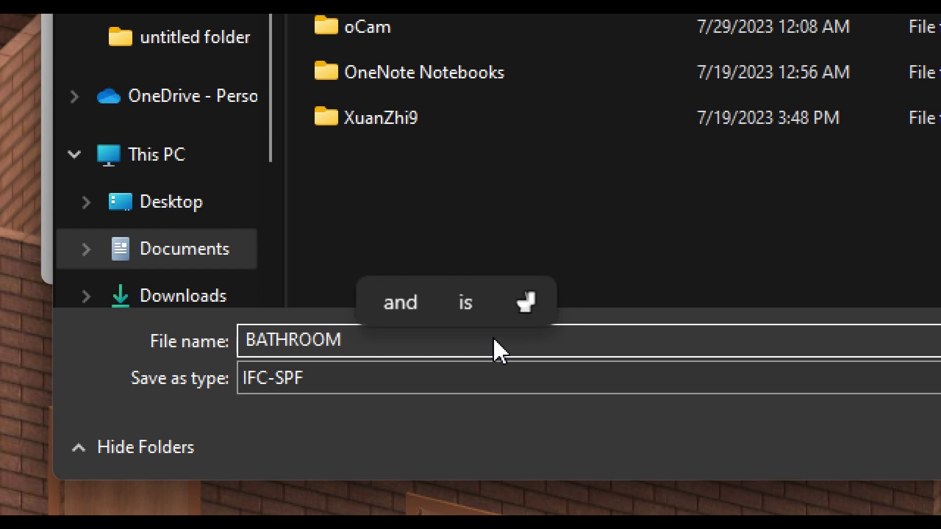
type("WC TO ")
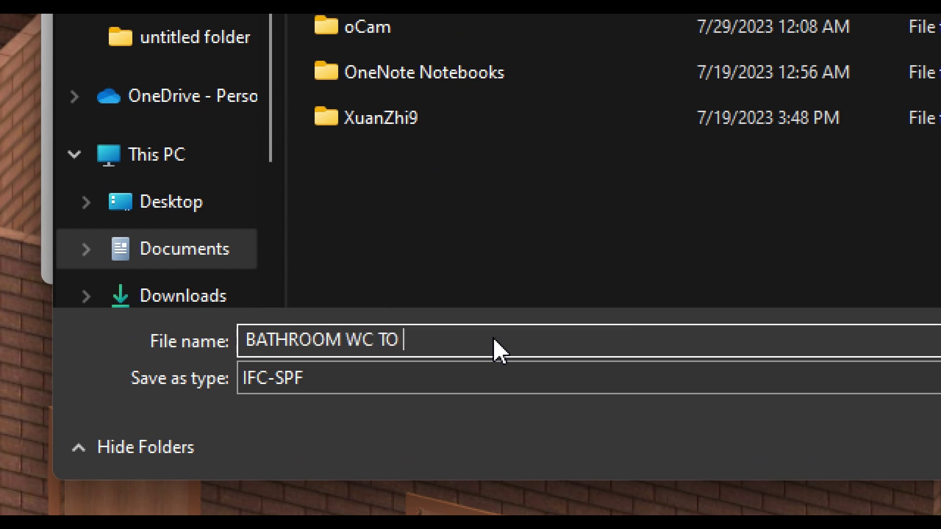
type("DIALUX ")
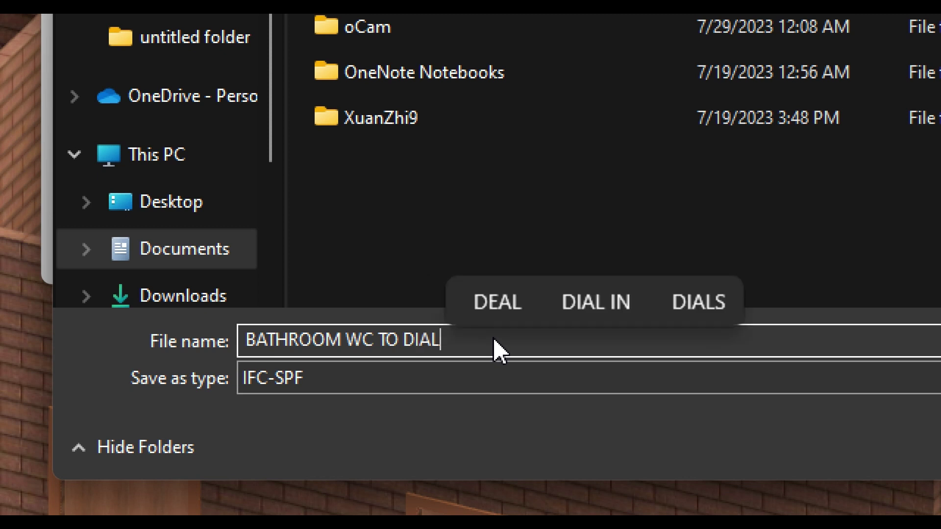
type("EVO")
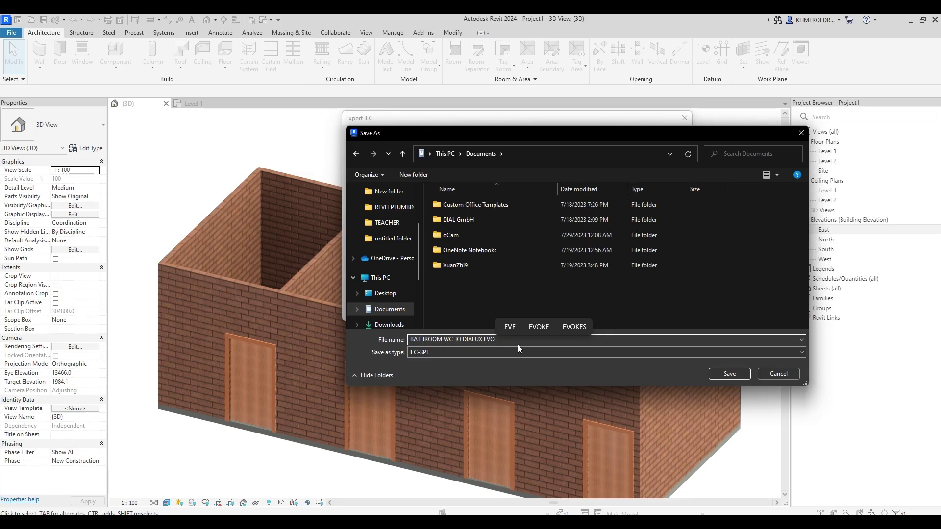
left_click(716, 372)
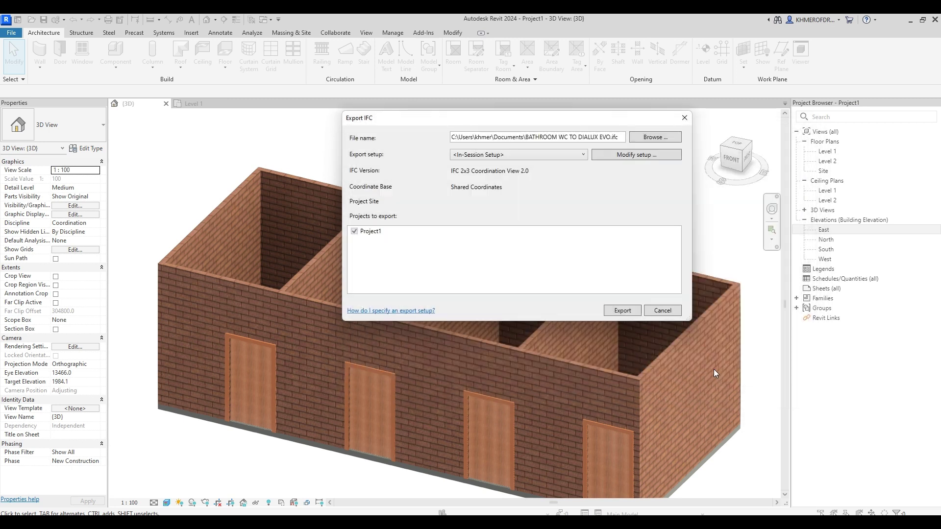
left_click(622, 311)
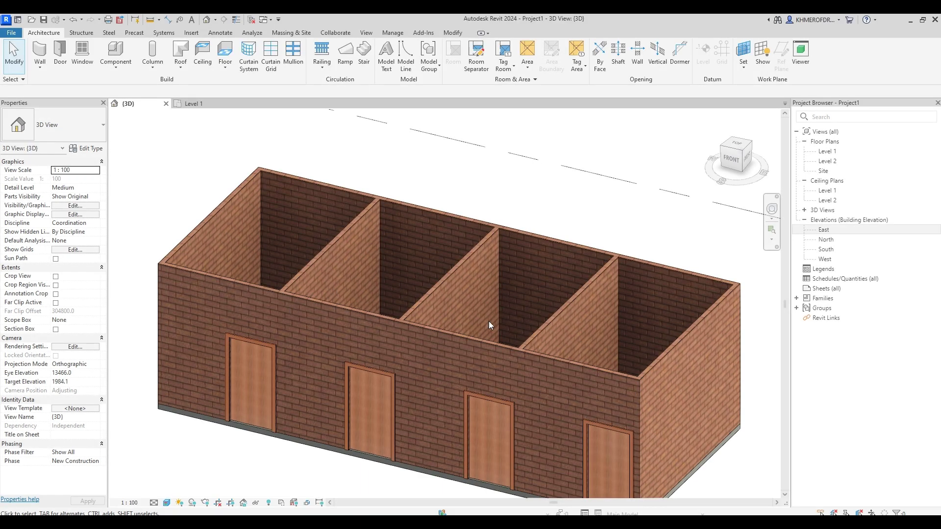
- Switch to File Explorer and check the Documents folder for the exported IFC file
key("super+e")
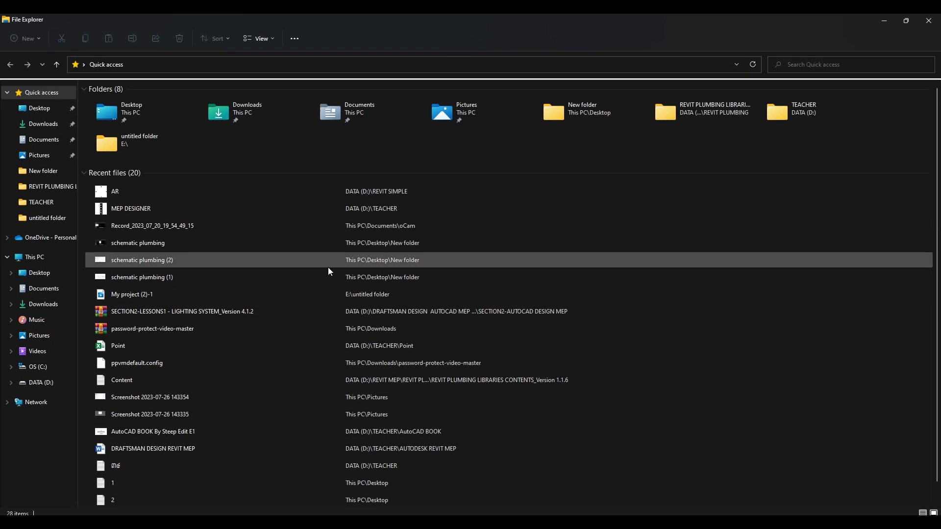
left_click(43, 140)
left_click_drag(263, 14, 509, 160)
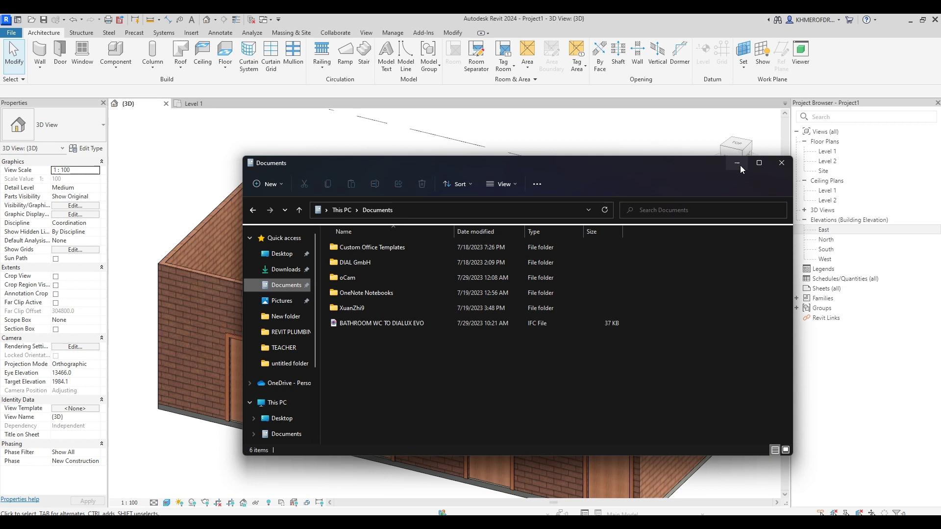
left_click(740, 166)
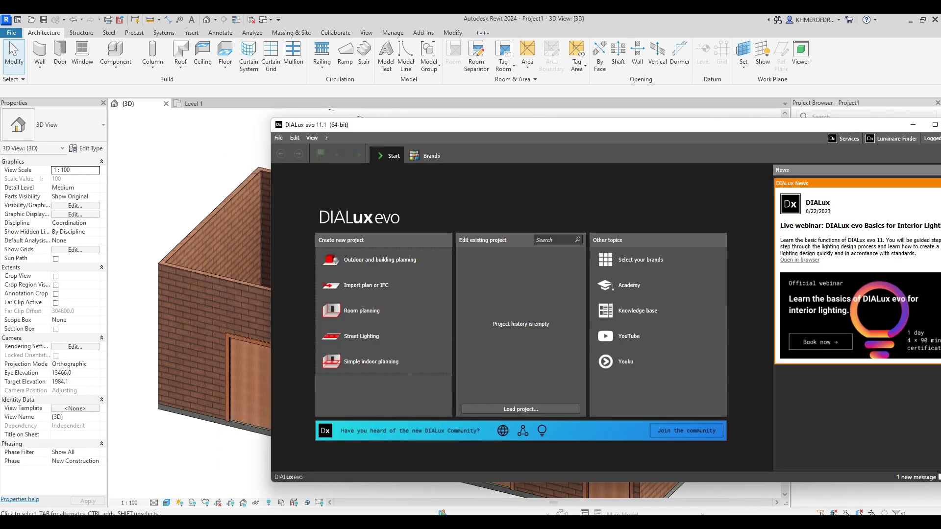
- In DIALux evo, import BATHROOM WC TO DIALUX EVO with Level 1, Level 2, apertures and standard reflectances
left_click(384, 283)
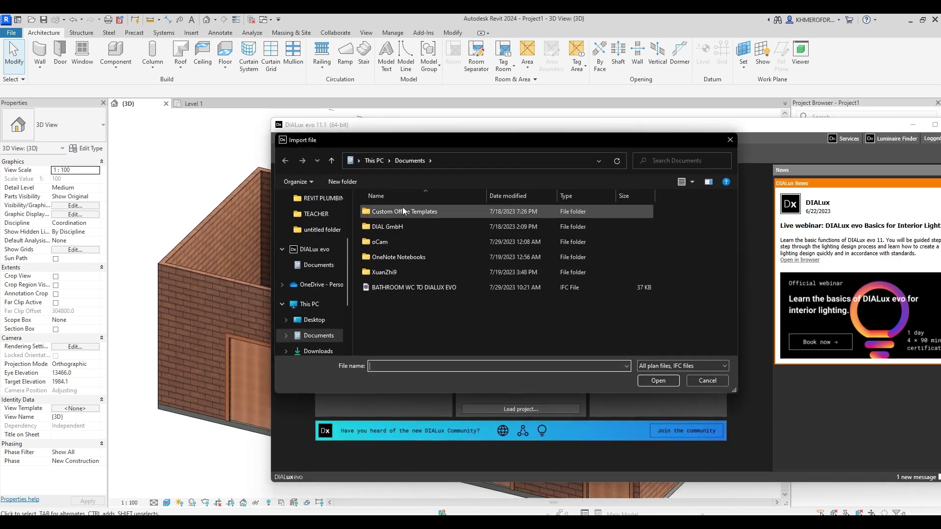
double_click(414, 287)
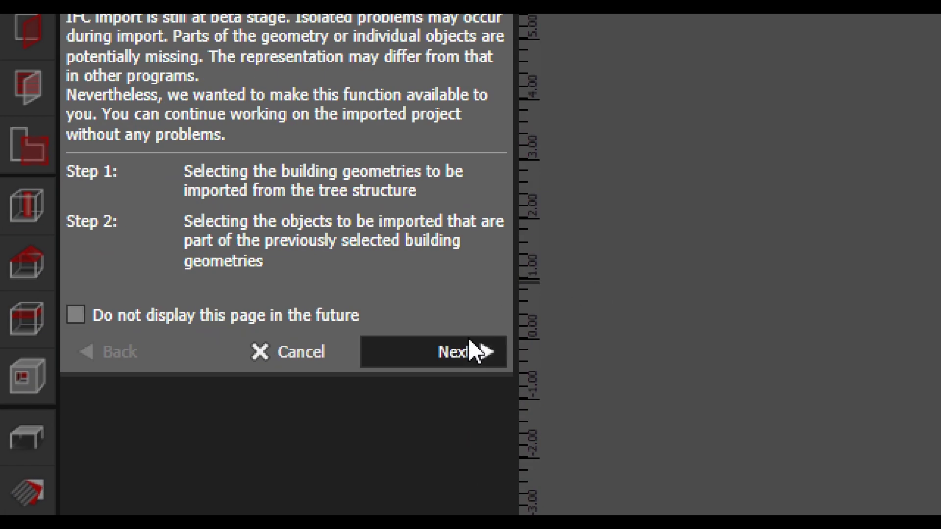
left_click(479, 351)
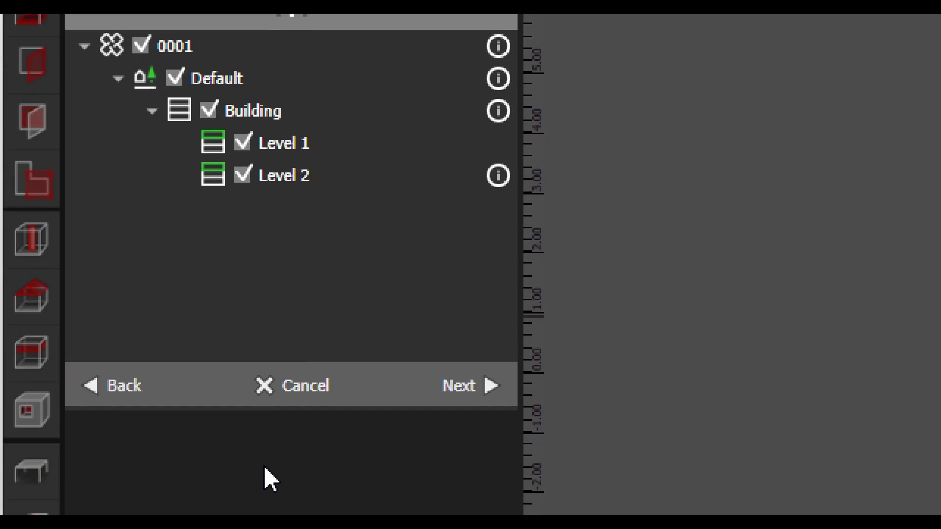
left_click(404, 385)
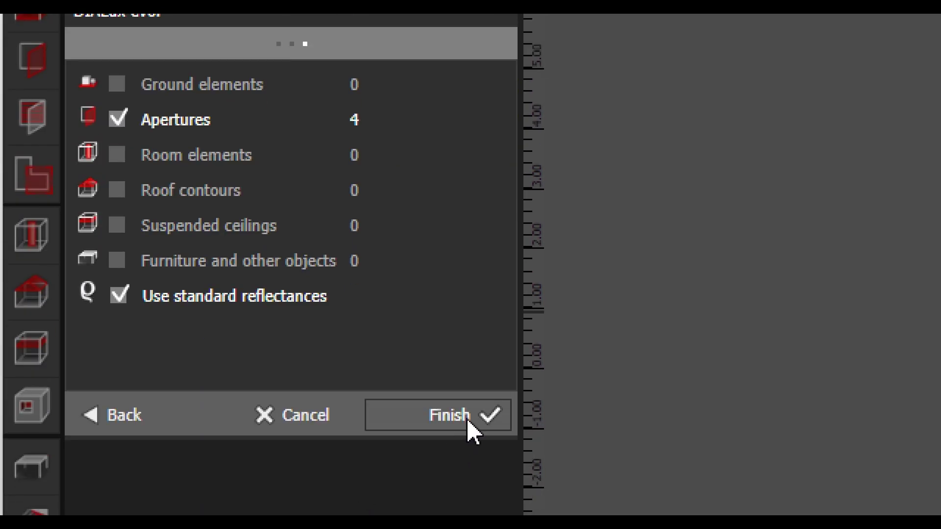
left_click(463, 422)
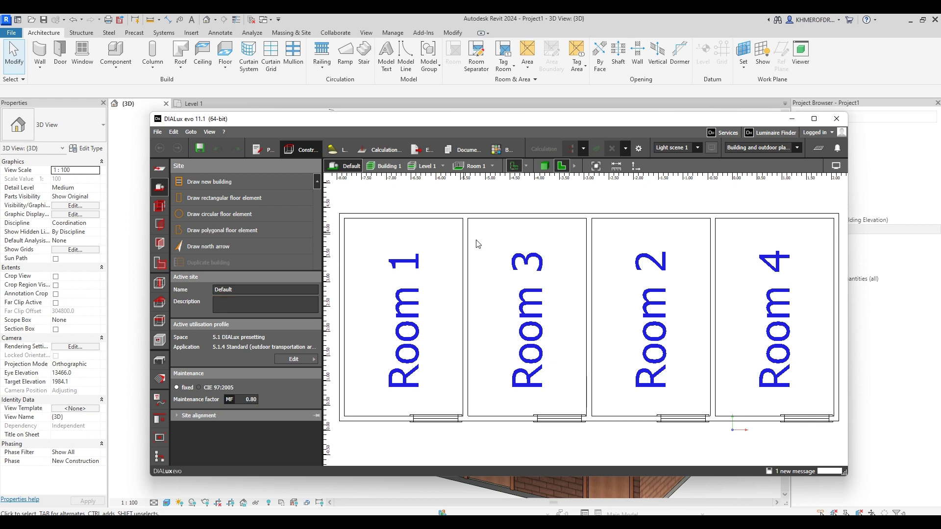
- Place the DIALux evo window beside the Revit model and inspect the imported building in 3D
scroll(593, 267, "down", 2)
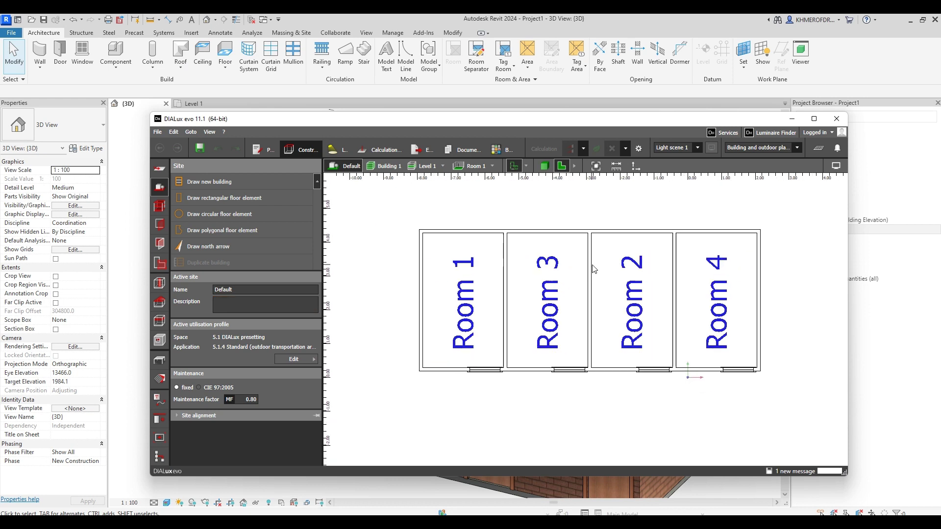
left_click(814, 118)
left_click_drag(473, 6, 588, 146)
left_click(205, 215)
middle_click_drag(239, 231, 363, 223, "shift")
key("alt+Tab")
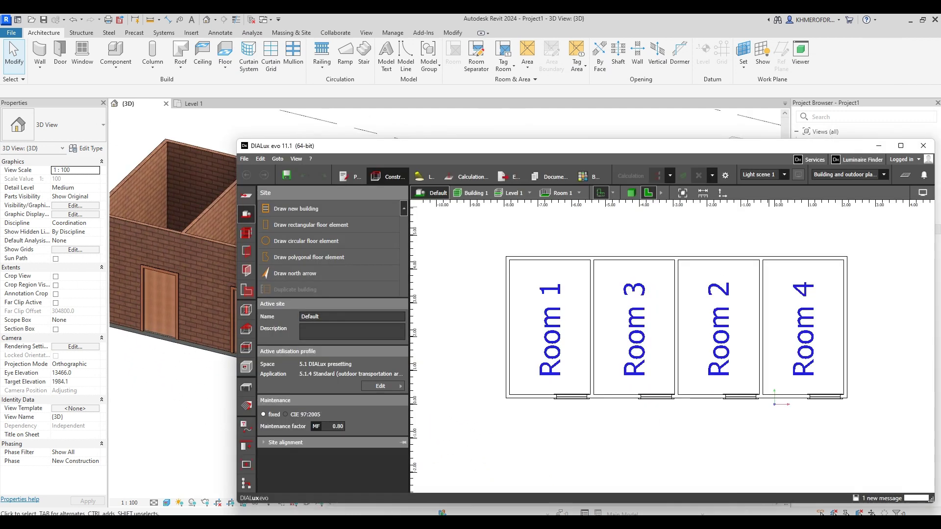
left_click_drag(652, 159, 617, 78)
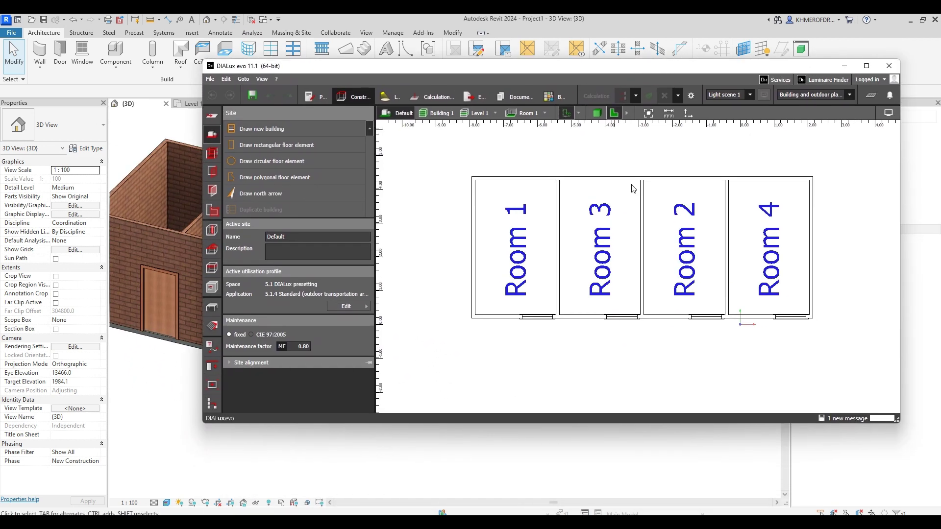
left_click(597, 113)
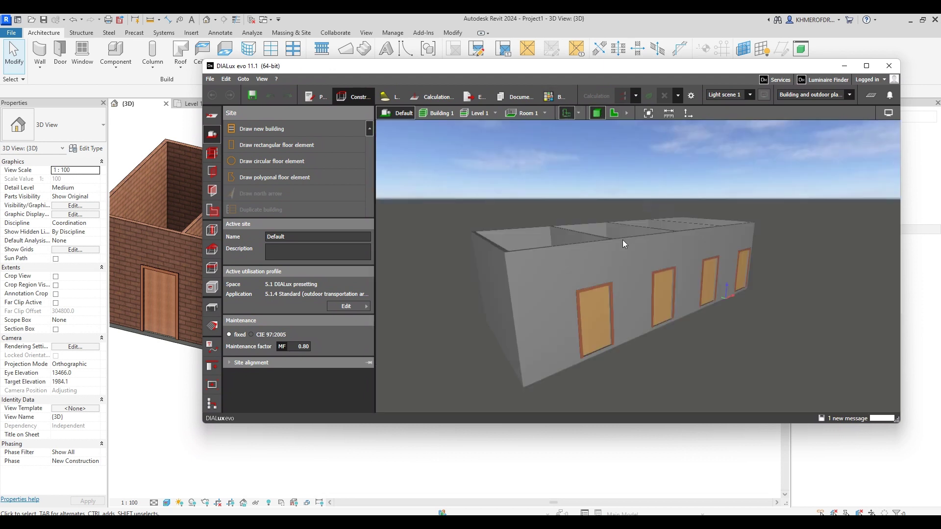
left_click_drag(684, 269, 592, 253)
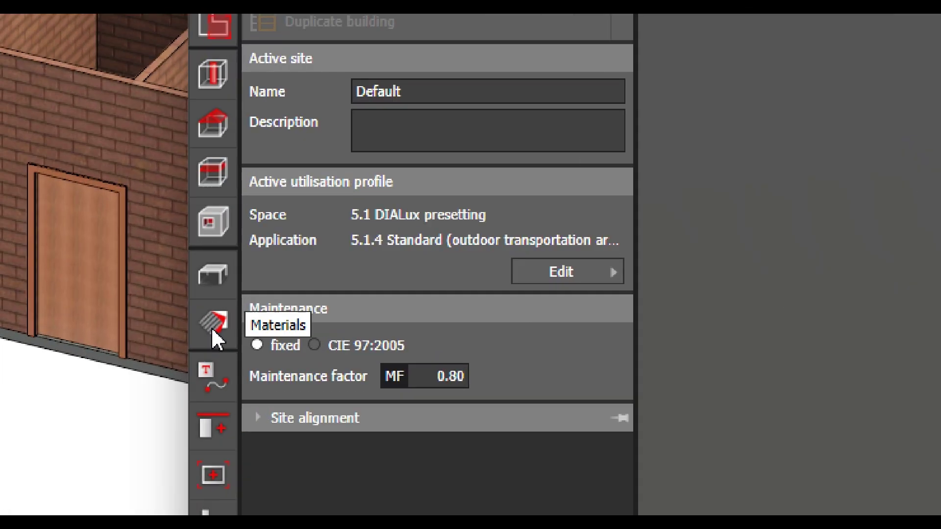
- Open the DIALux material catalogue to choose an active material
left_click(212, 329)
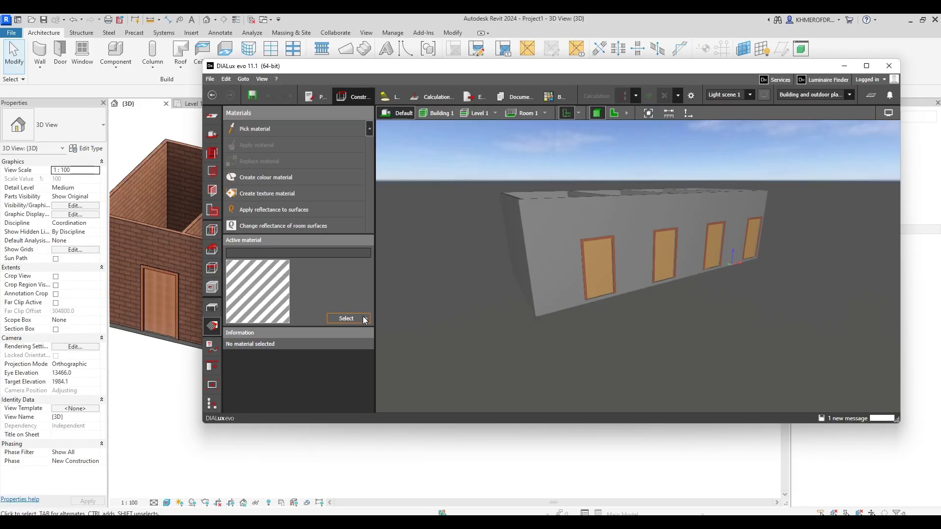
left_click(365, 319)
left_click(469, 332)
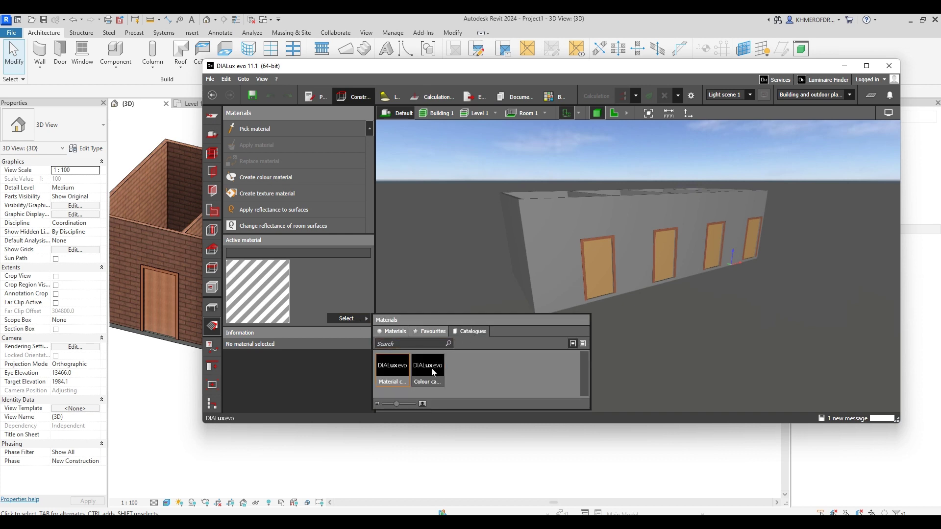
left_click(400, 372)
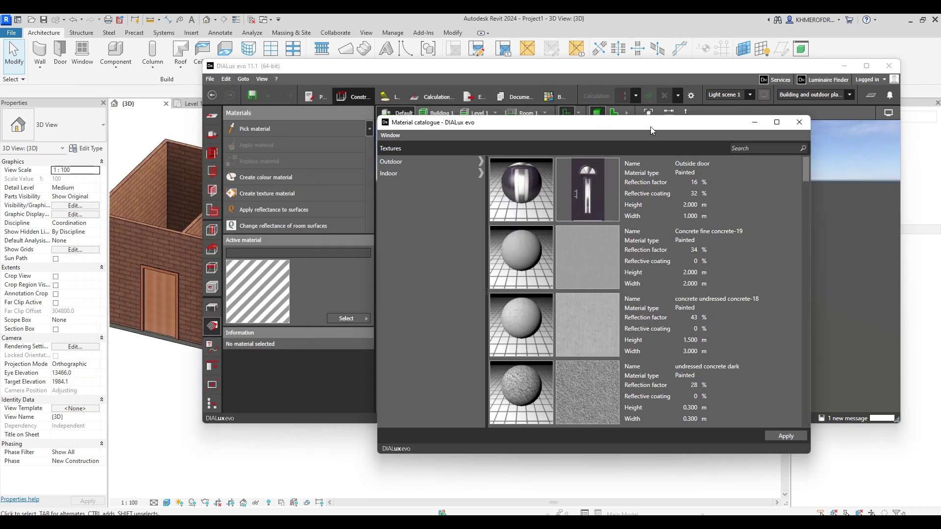
- Browse the catalogue's textures and choose Dachziegel_rot as the active material
scroll(649, 199, "down", 5)
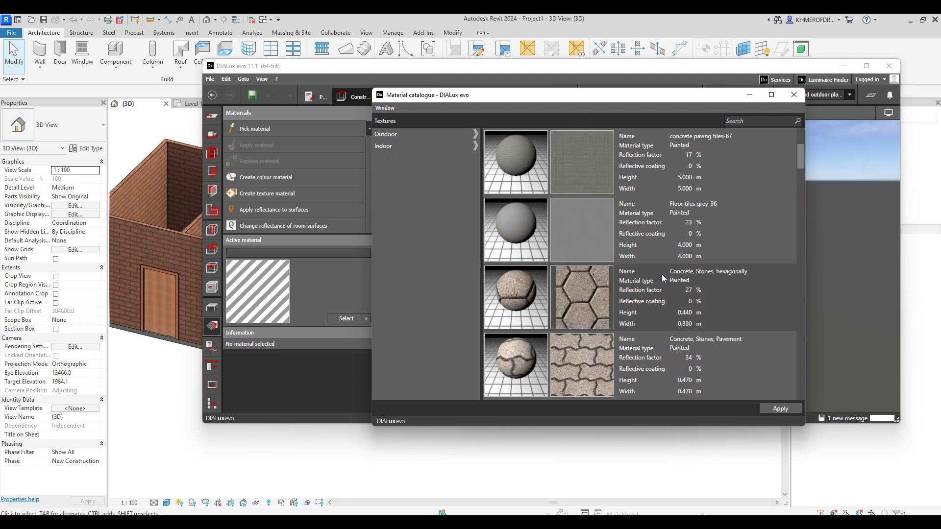
scroll(662, 274, "down", 10)
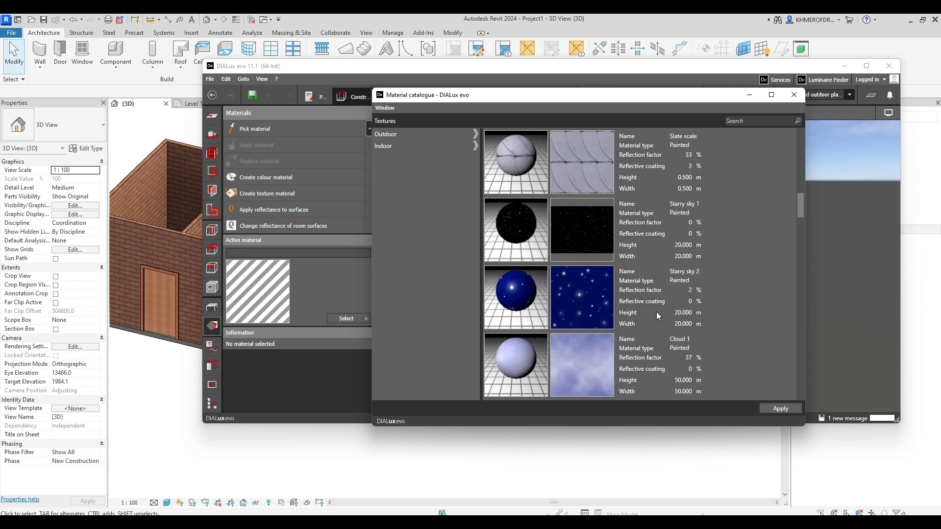
scroll(657, 311, "up", 5)
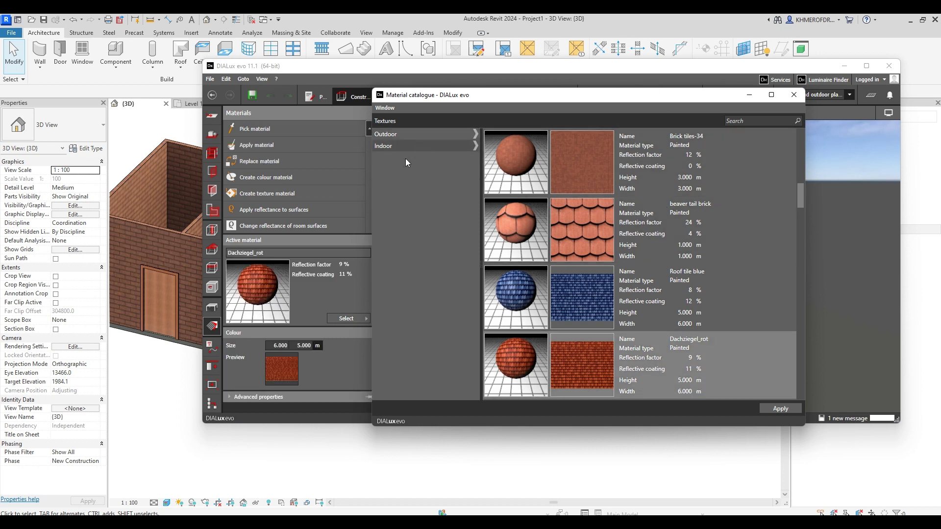
left_click(457, 145)
left_click(457, 131)
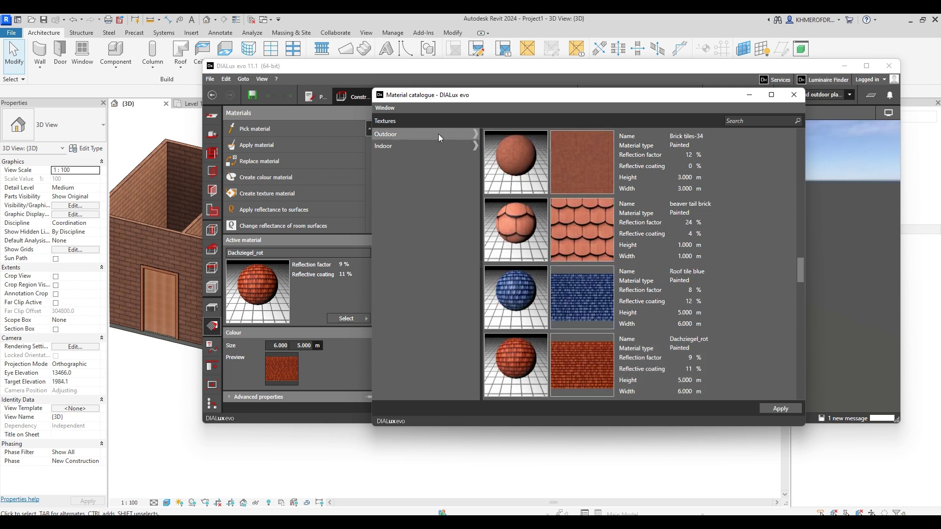
scroll(589, 225, "down", 3)
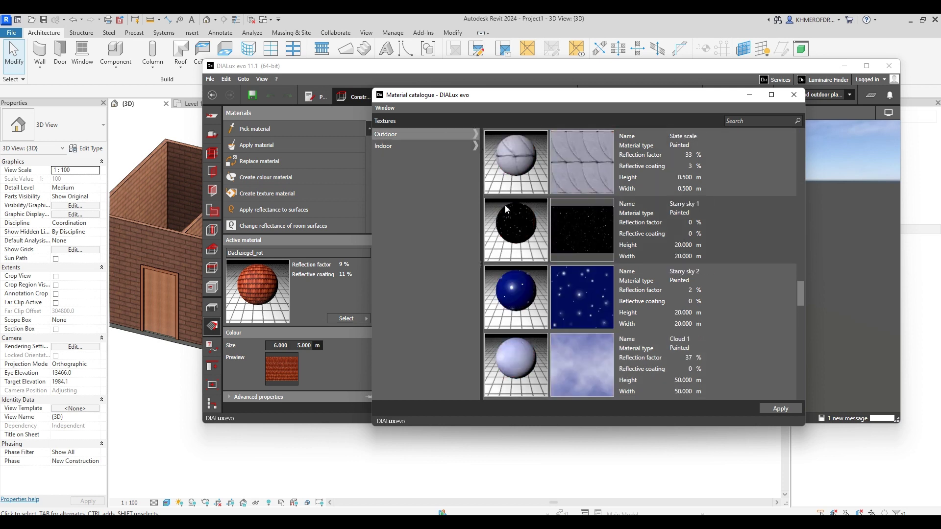
- Choose Brick red4 from the outdoor wall textures as the active material
left_click(475, 131)
left_click(432, 193)
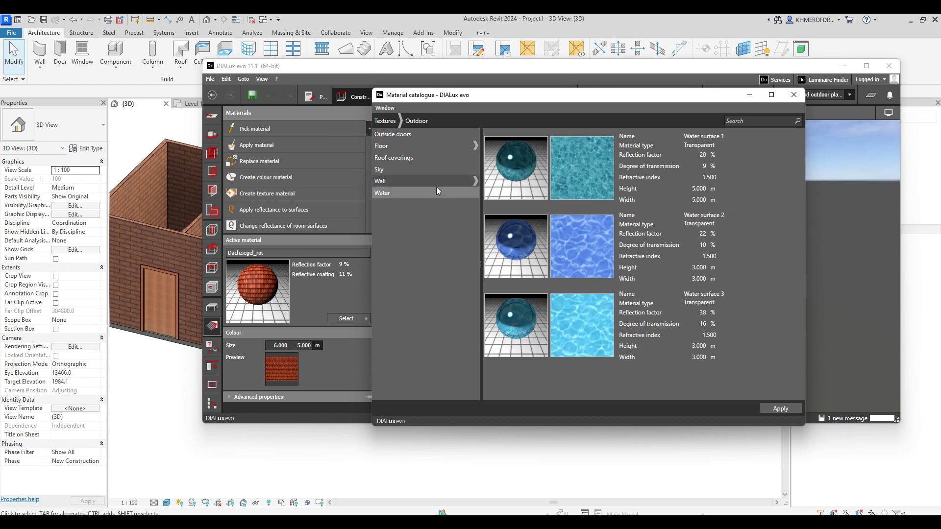
left_click(428, 182)
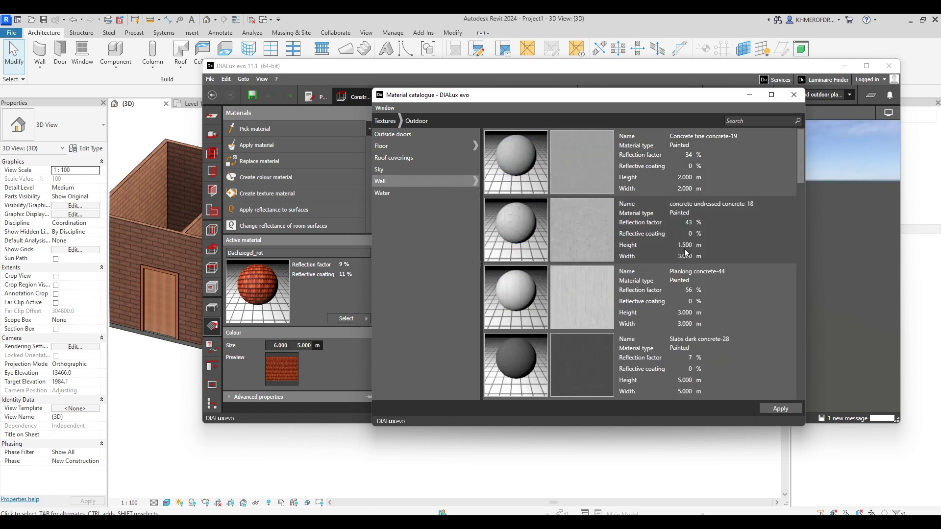
scroll(685, 253, "down", 5)
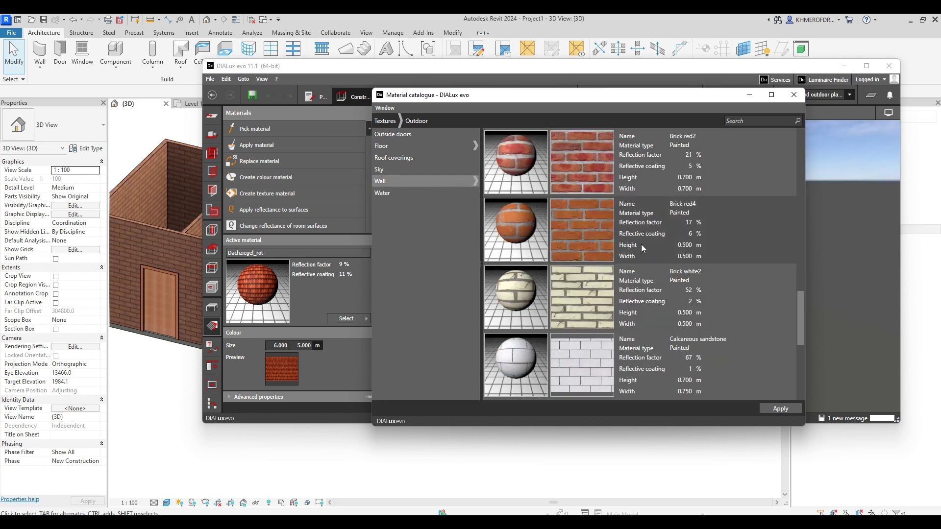
left_click(641, 245)
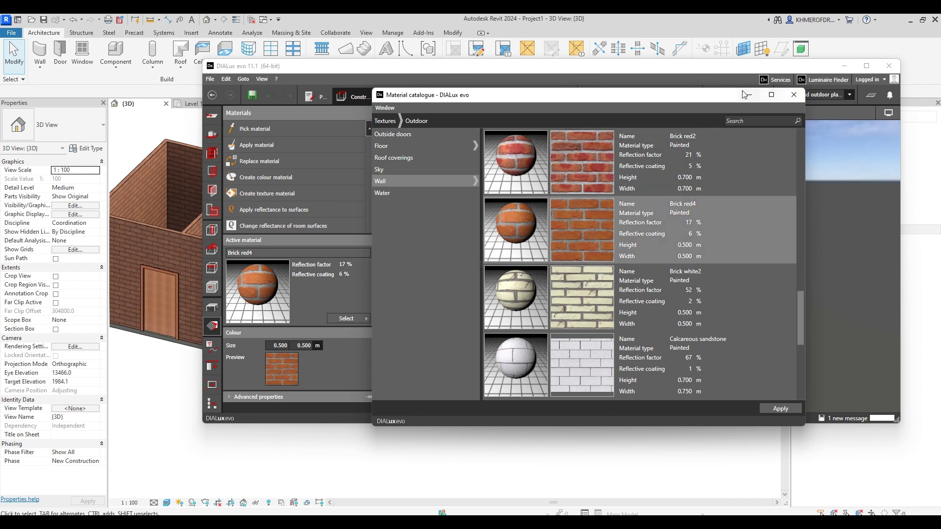
- Apply the Brick red4 material to the outer face of the building's end wall
left_click(749, 95)
right_click_drag(574, 264, 576, 293)
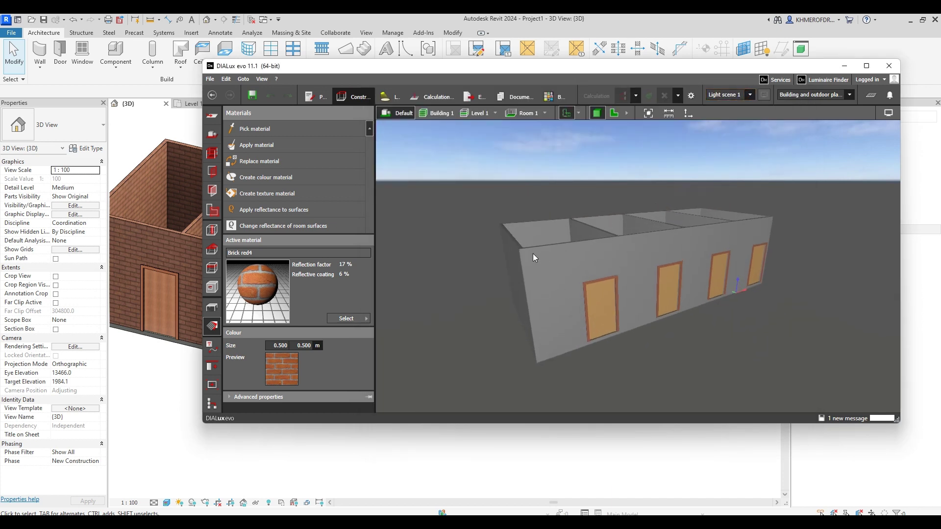
right_click_drag(533, 254, 466, 189)
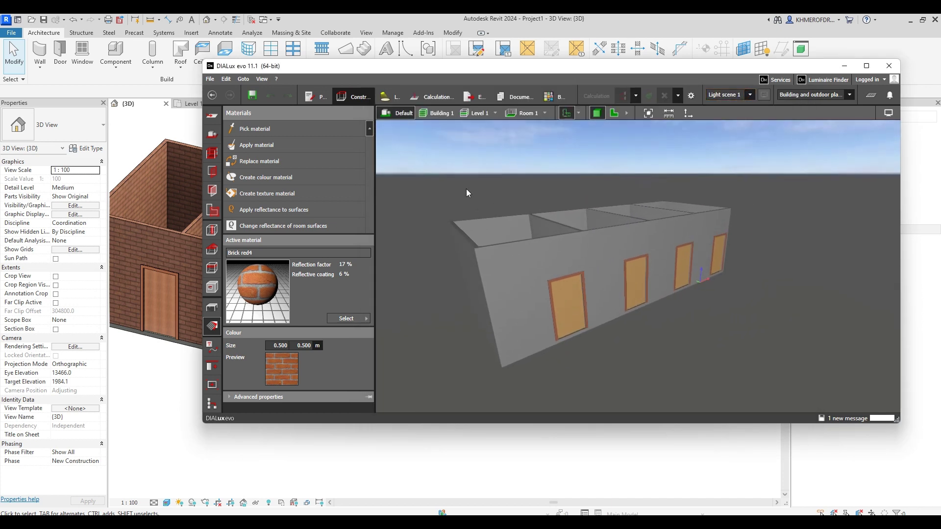
left_click(293, 145)
left_click(512, 301)
scroll(522, 264, "up", 5)
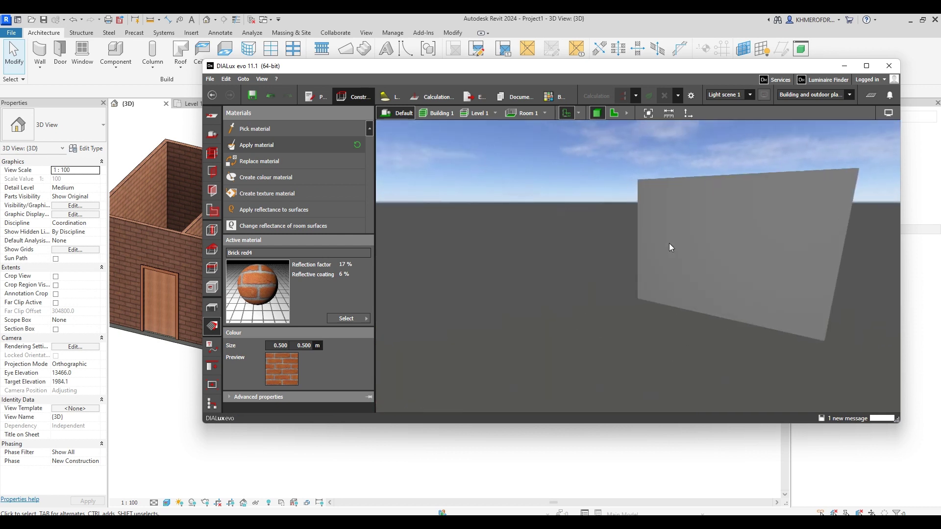
left_click(664, 240)
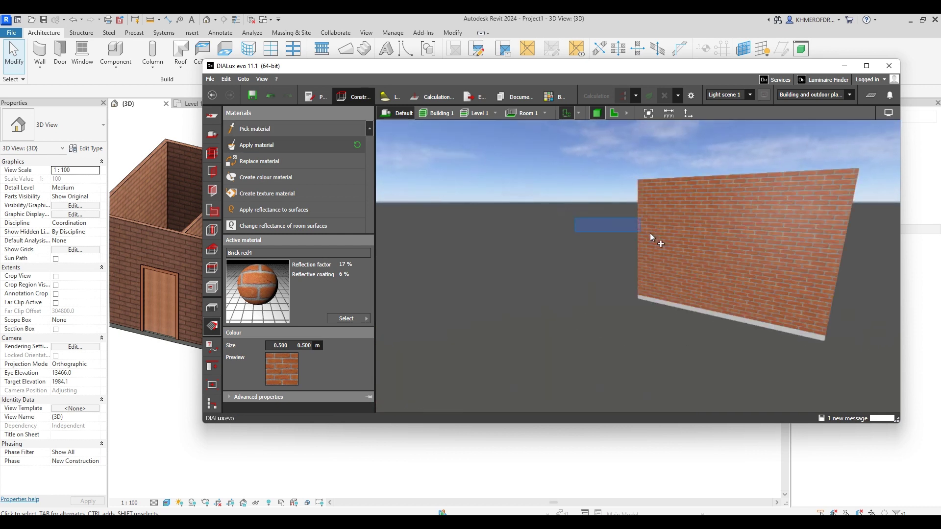
right_click_drag(650, 237, 552, 258)
scroll(483, 266, "down", 5)
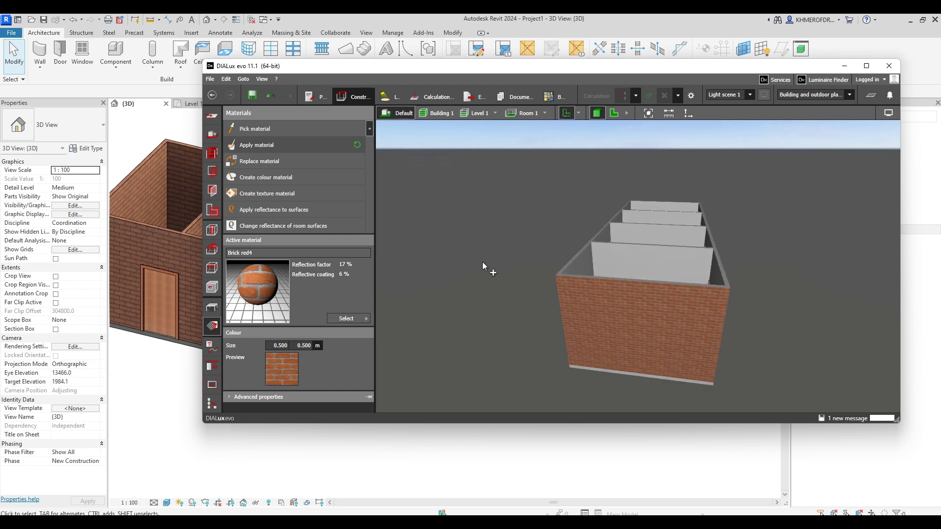
- Replace the grey material on all the building's walls with Brick red4
right_click_drag(483, 266, 594, 245)
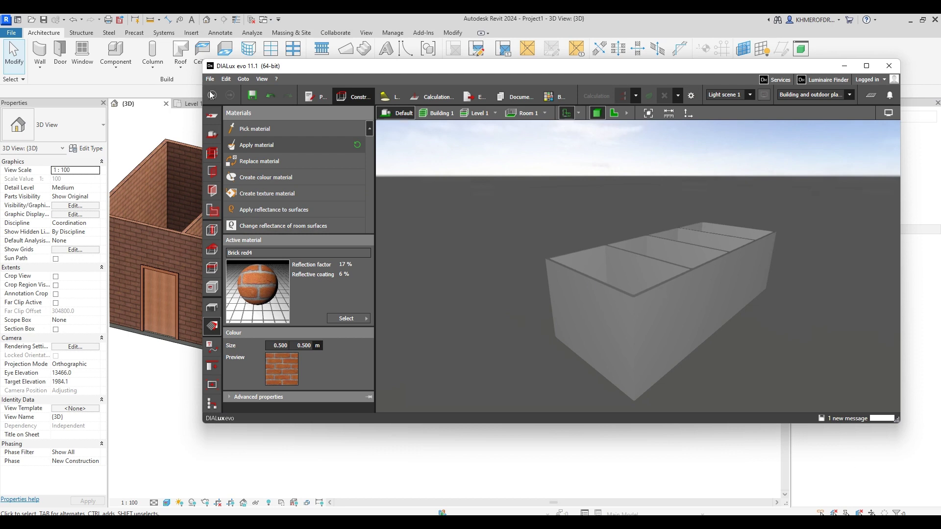
left_click(259, 161)
left_click(679, 308)
scroll(617, 320, "up", 5)
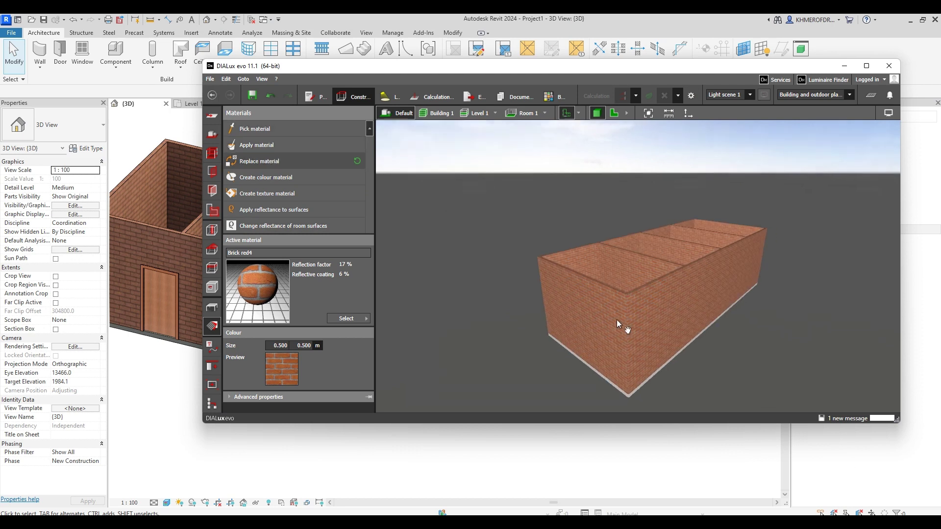
right_click_drag(529, 294, 553, 181)
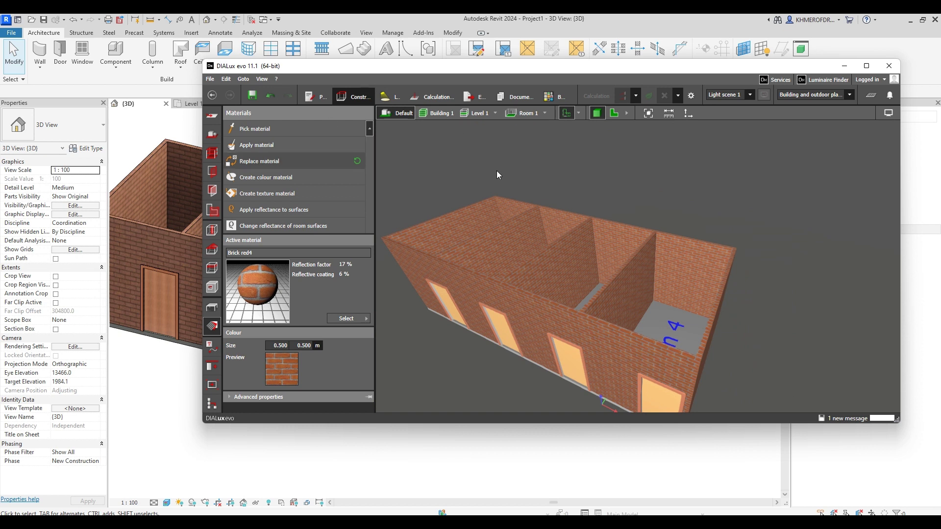
- Insert a suspended ceiling into Room 1
left_click(212, 306)
left_click(212, 287)
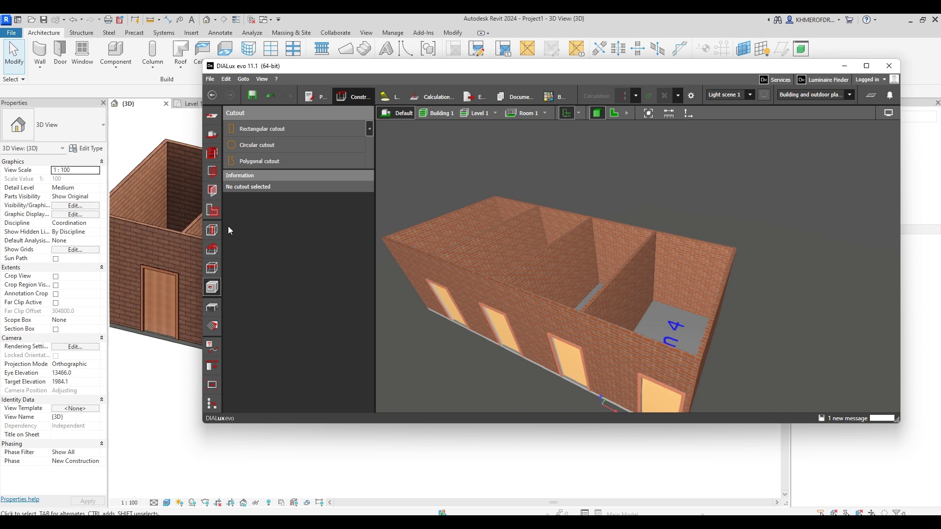
left_click(212, 250)
left_click(212, 267)
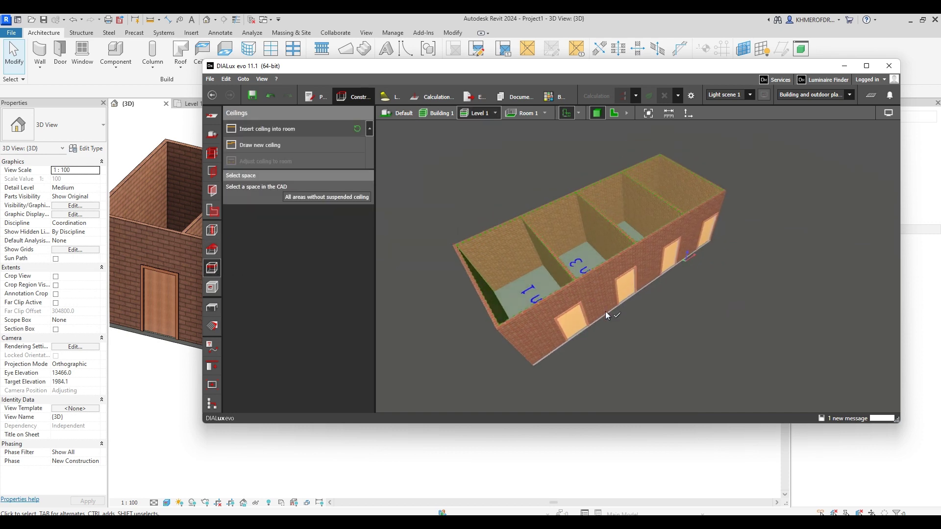
scroll(608, 316, "up", 2)
left_click(492, 266)
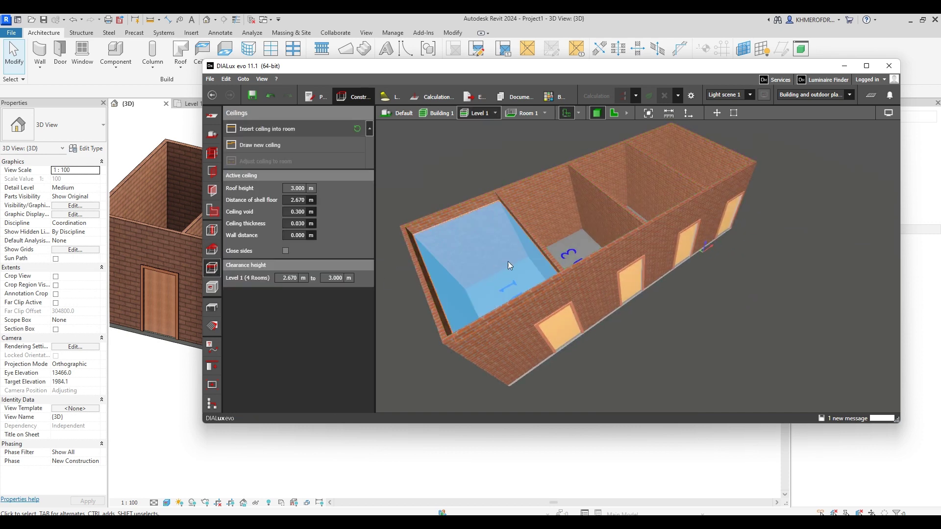
- Insert suspended ceilings into the three remaining rooms of Level 1
left_click(294, 130)
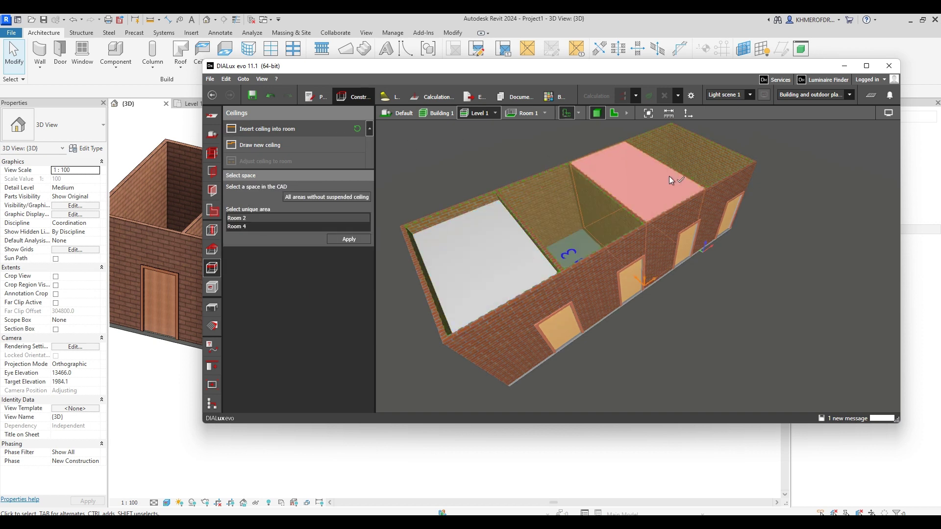
left_click(699, 153)
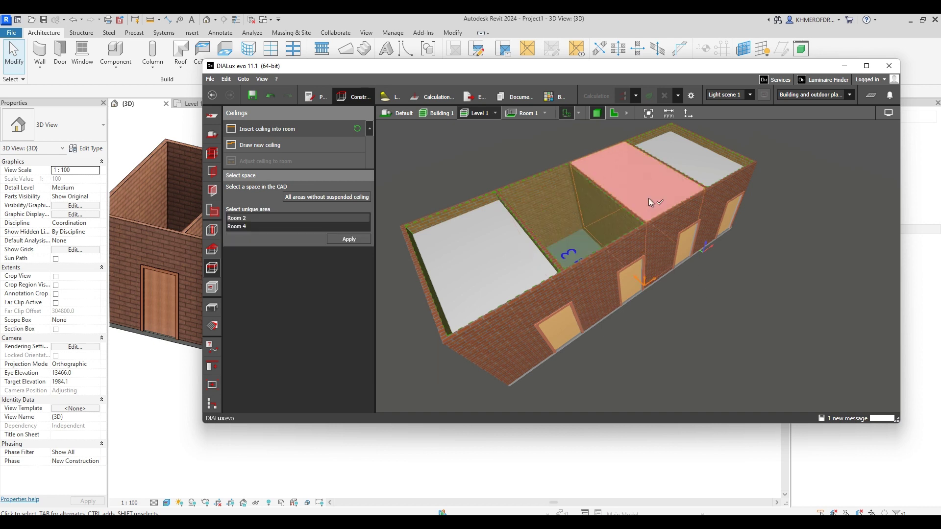
left_click(566, 227)
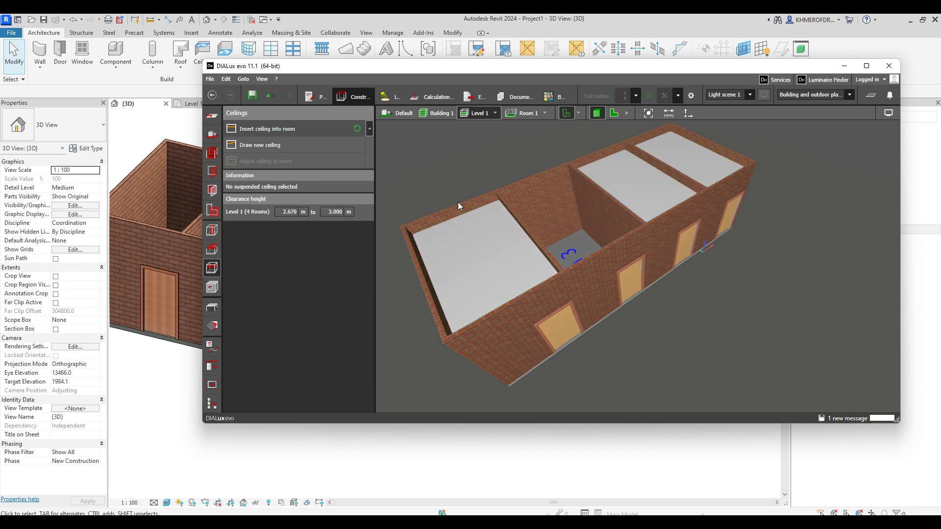
left_click(569, 225)
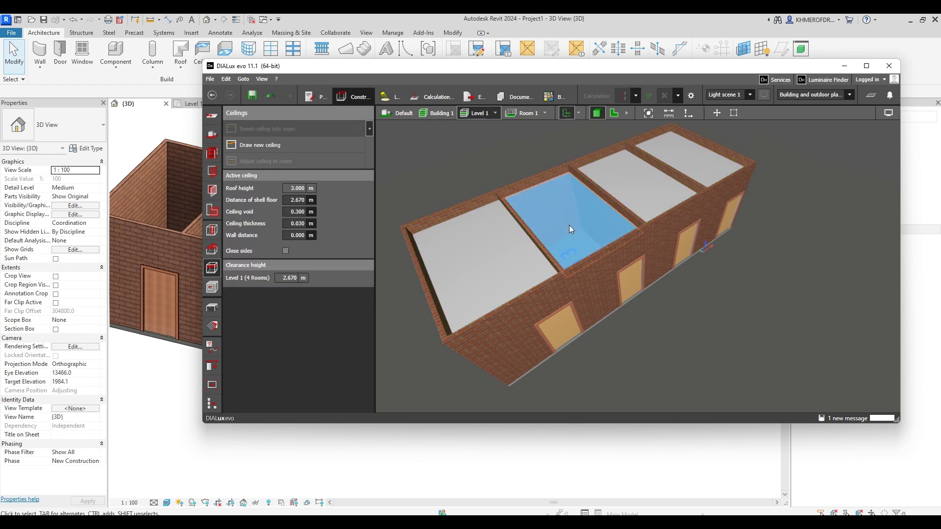
- Set the distance of shell floor to 2.500 m for the suspended ceilings in all four rooms
left_click(511, 251)
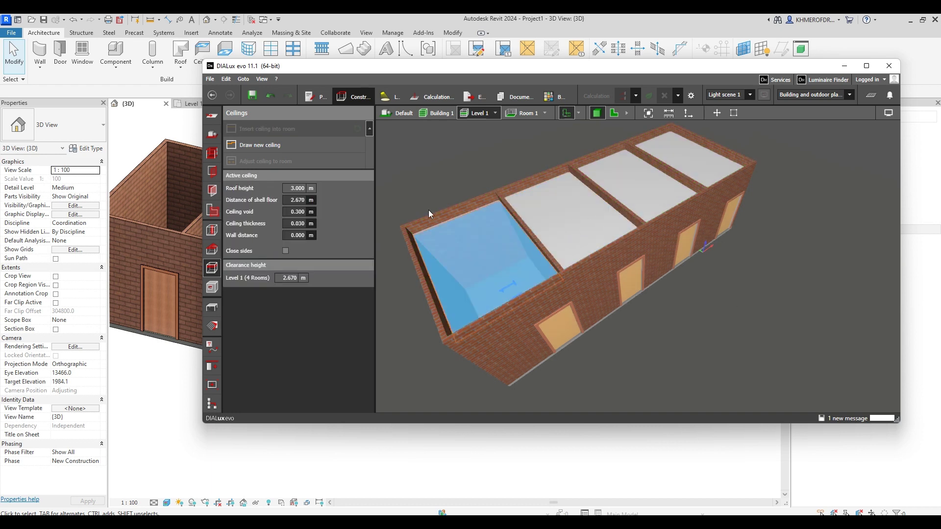
right_click_drag(402, 264, 473, 232)
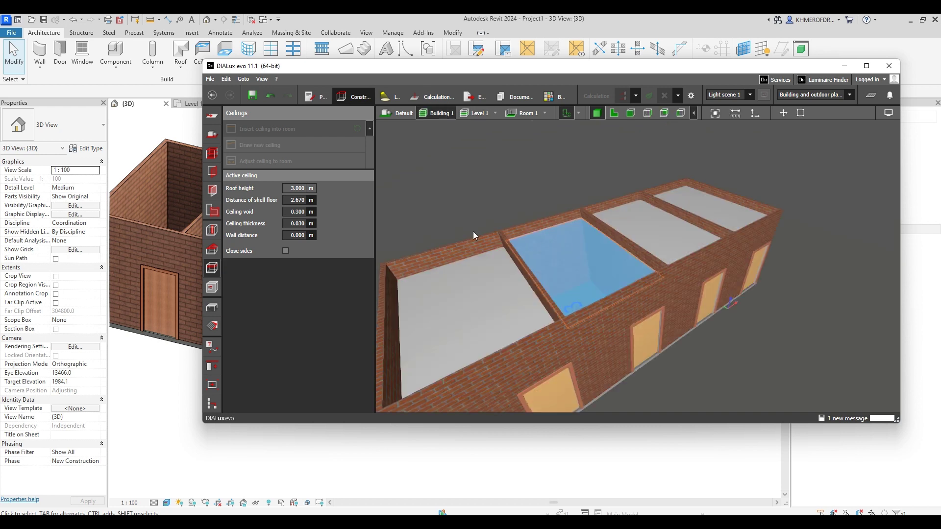
double_click(301, 200)
type("2.5")
key("Return")
left_click(616, 210)
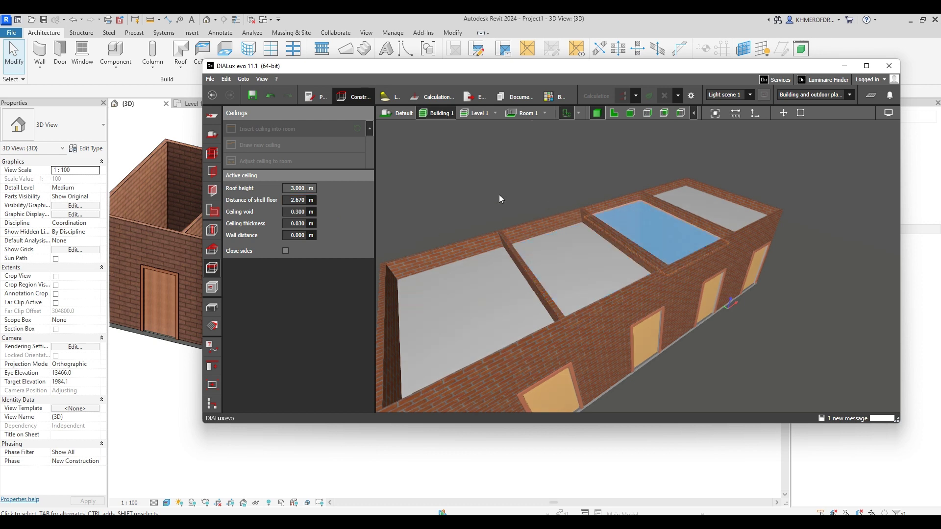
type("2.5")
key("Return")
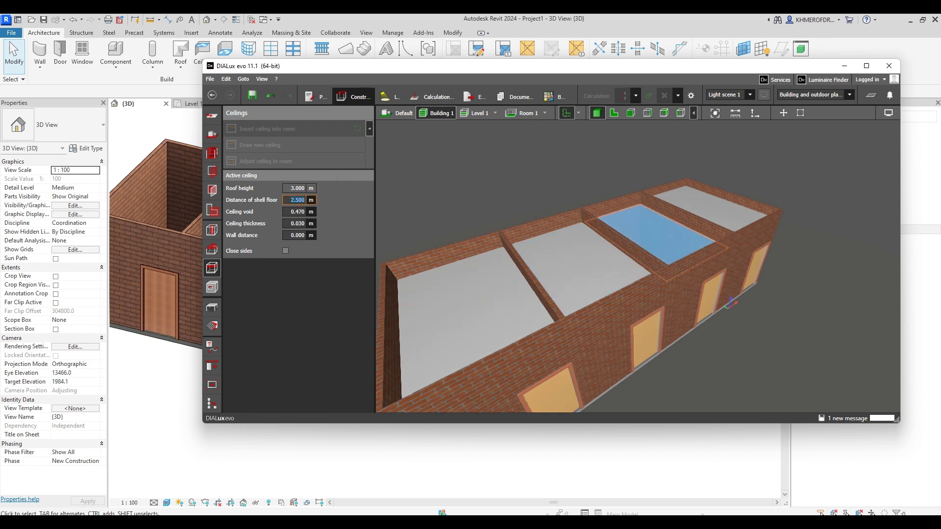
left_click(733, 215)
left_click(291, 200)
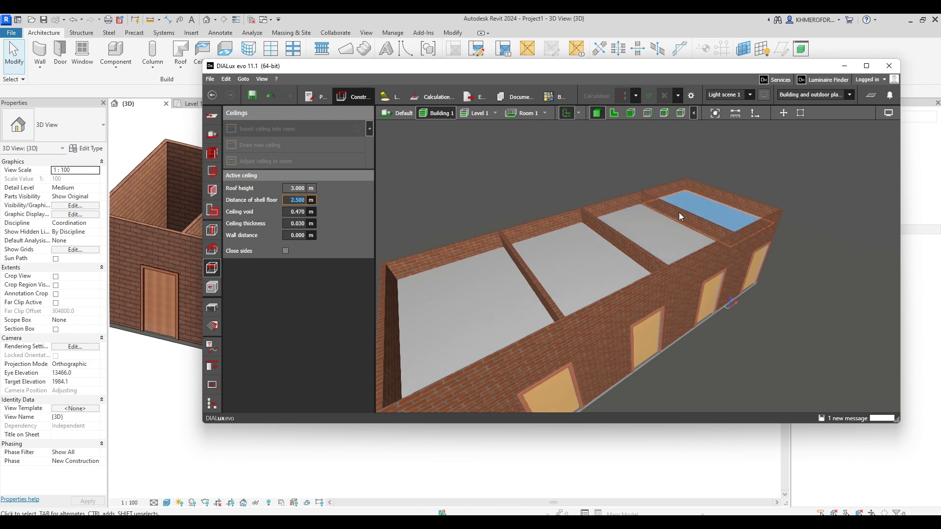
left_click(564, 194)
- Choose Asphalt, bright from the outdoor floor textures as the active material for the room floors
right_click_drag(565, 194, 678, 333)
scroll(672, 279, "up", 5)
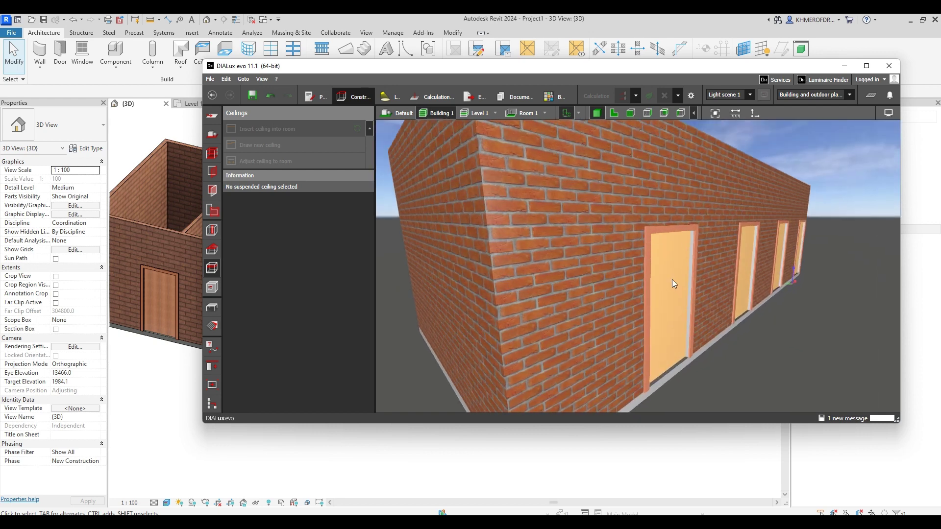
scroll(669, 271, "down", 8)
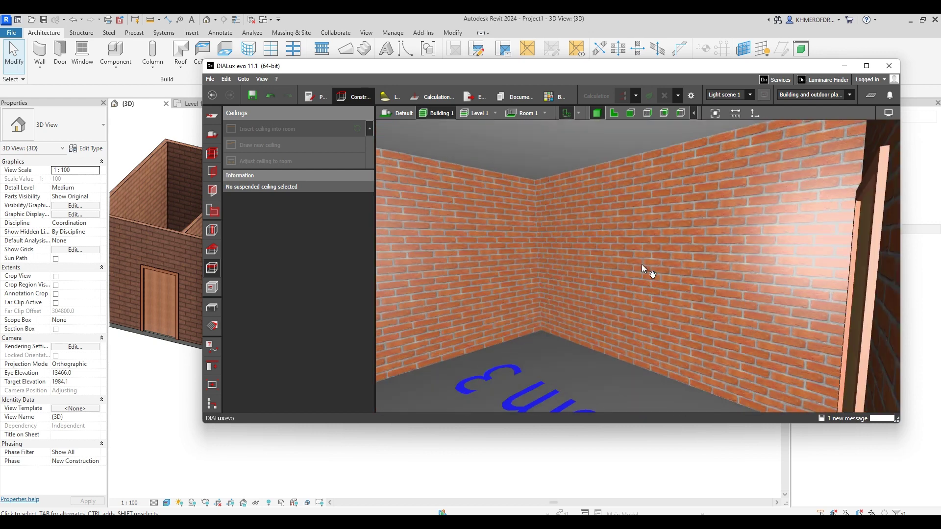
right_click_drag(634, 263, 663, 178)
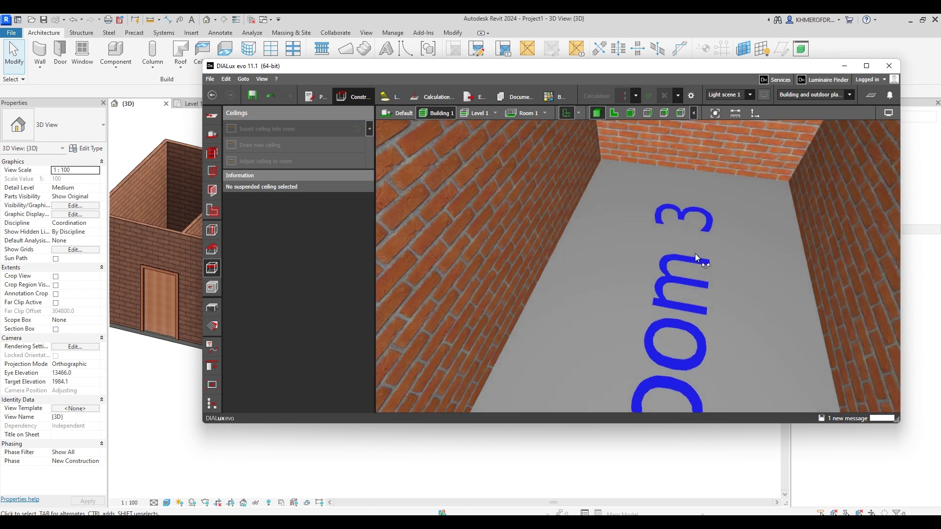
left_click(211, 326)
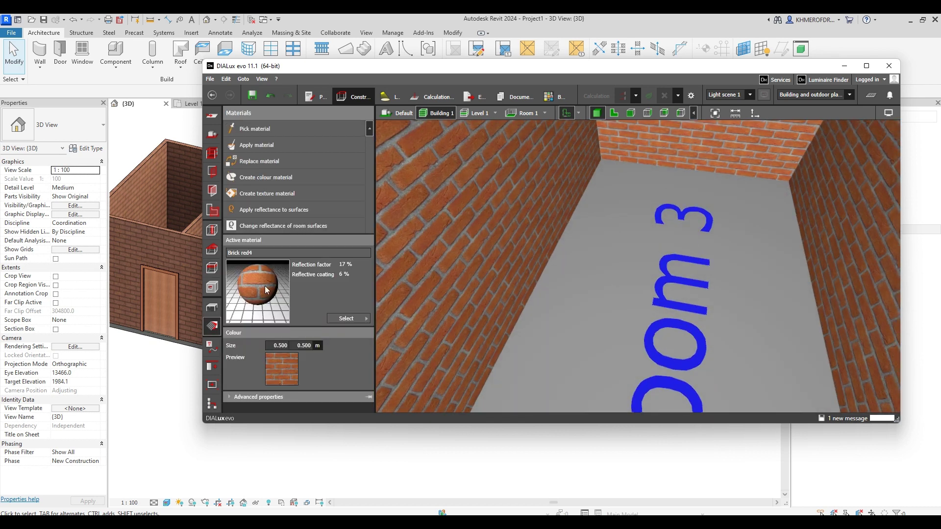
left_click(351, 319)
double_click(395, 370)
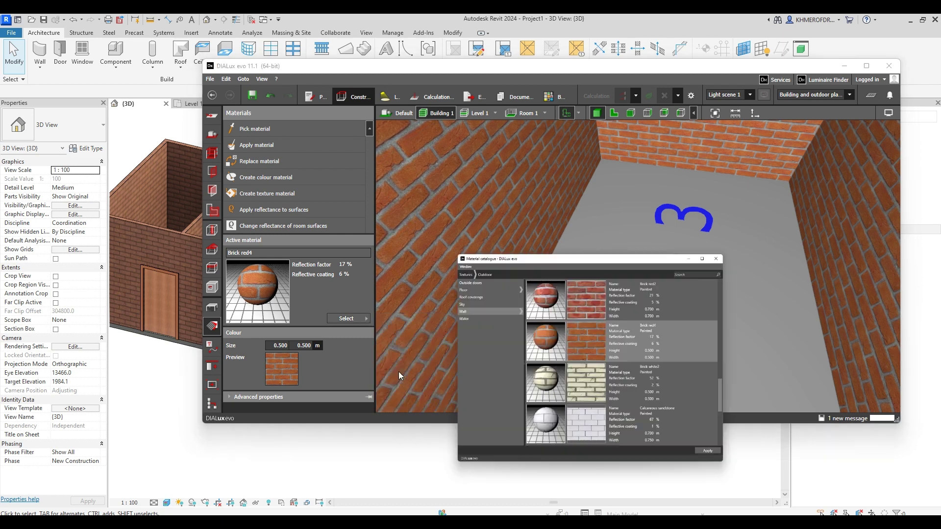
scroll(668, 275, "down", 3)
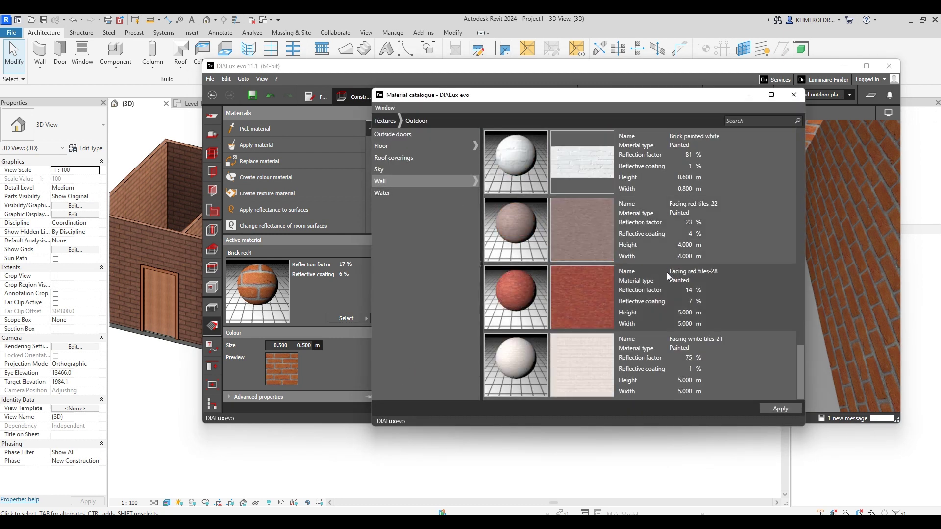
left_click(671, 244)
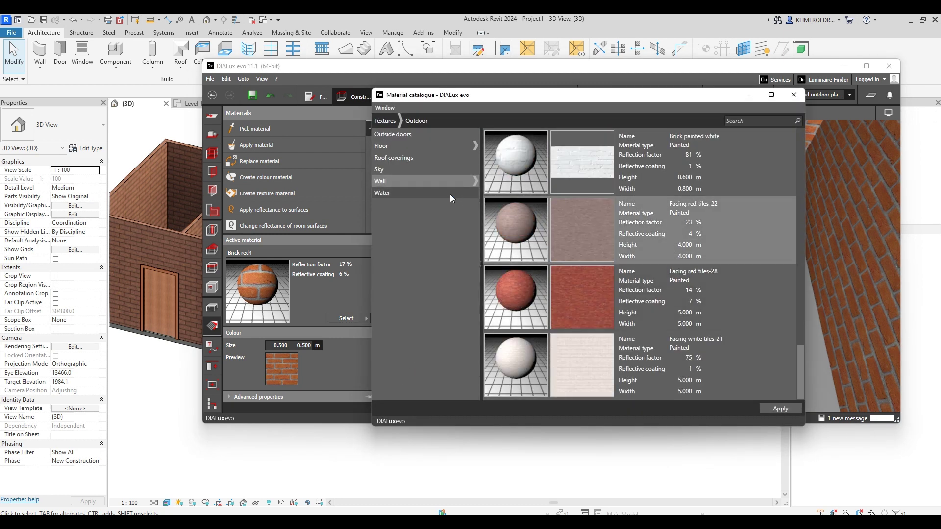
left_click(443, 147)
scroll(676, 301, "down", 3)
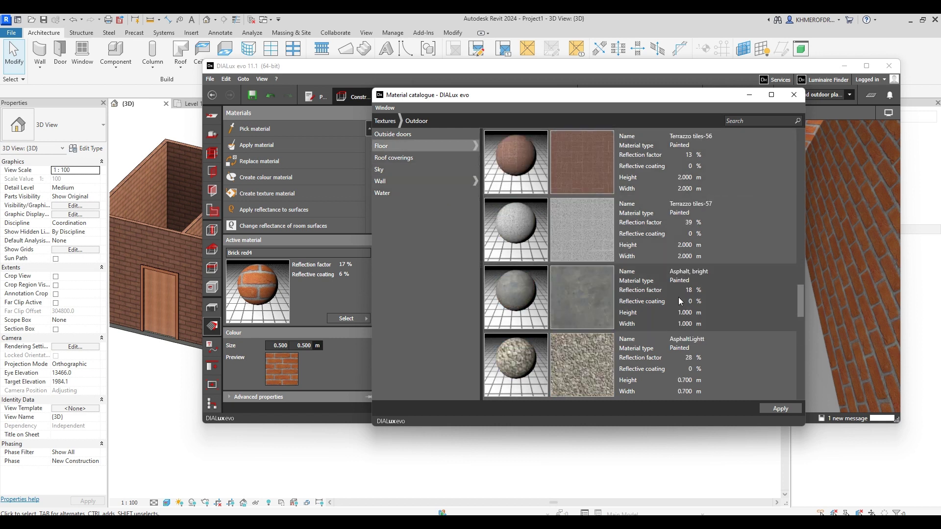
left_click(716, 293)
left_click(750, 96)
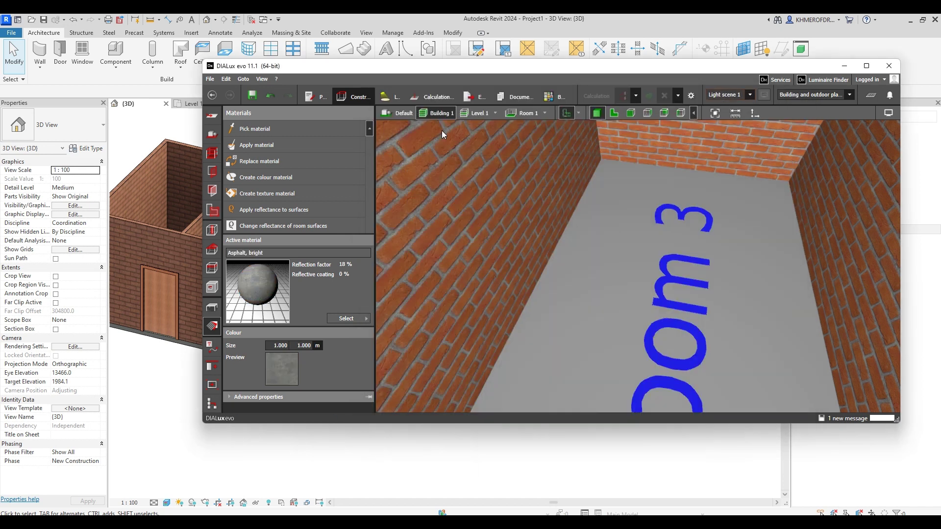
- Apply the Asphalt, bright material to the floors of Room 3 and Room 2
left_click(294, 145)
left_click(716, 280)
right_click_drag(716, 279, 495, 104)
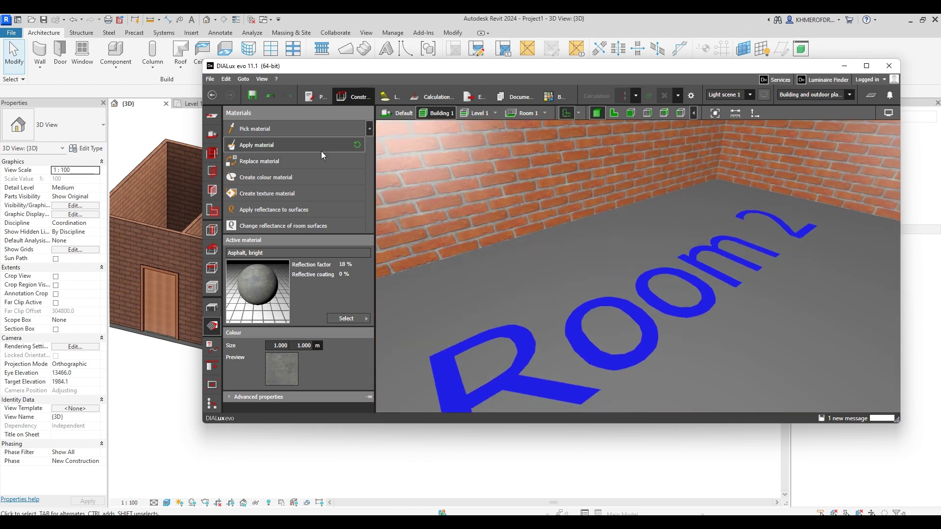
left_click(730, 314)
right_click_drag(730, 310, 563, 245)
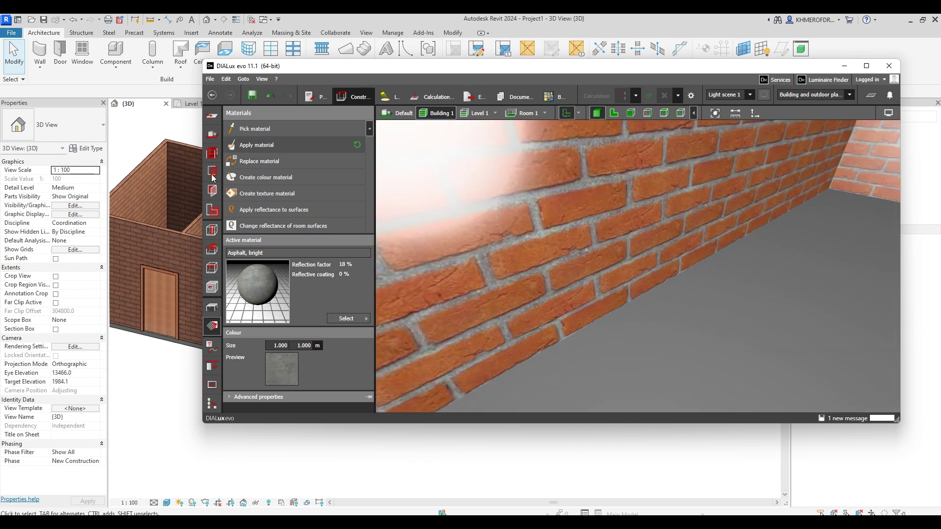
right_click_drag(821, 357, 772, 325)
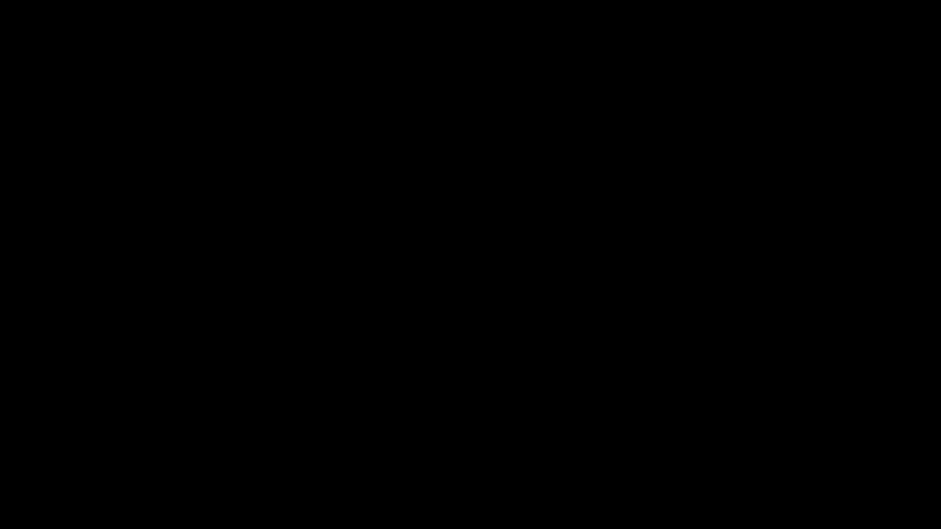